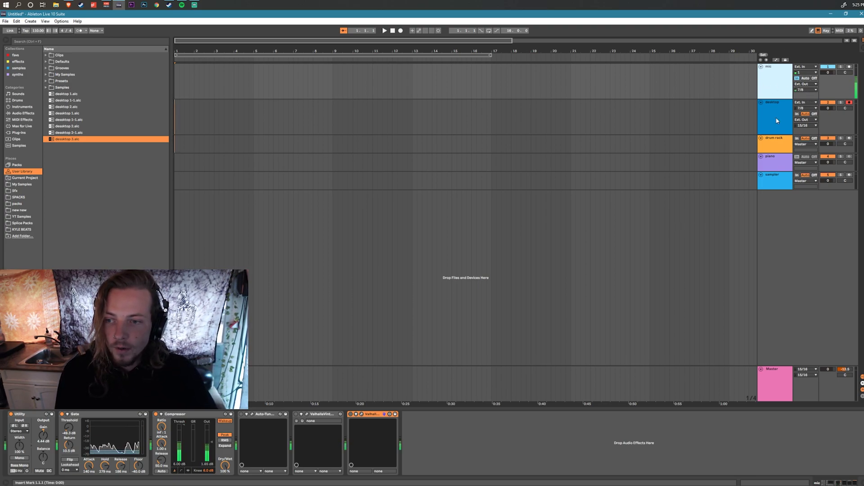
Move the Streamlabs OBS window fully on screen, then minimize it and refocus Ableton
key(alt+Tab)
drag(536, 111, 417, 52)
click(791, 54)
click(778, 74)
Test the mic's Auto-Tune and ValhallaVintage reverb, leaving both switched off
click(241, 415)
click(241, 415)
click(296, 414)
click(351, 414)
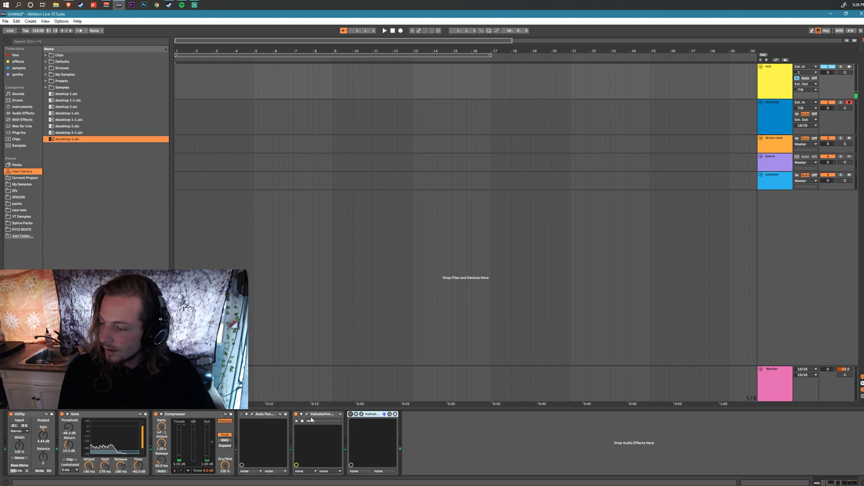
click(296, 414)
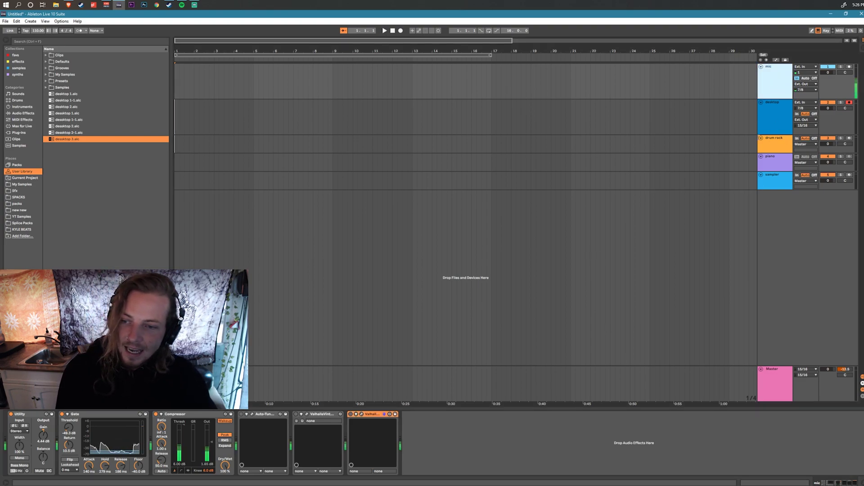
Start arrangement recording on the desktop track from bar 4
click(775, 131)
click(234, 117)
key(space)
click(400, 31)
Resume Spotify and the Alan Watts YouTube video, then switch to the insomniac Twitch stream
click(182, 5)
click(557, 449)
scroll(475, 424, down, 1)
click(68, 5)
click(360, 242)
key(ctrl+Tab)
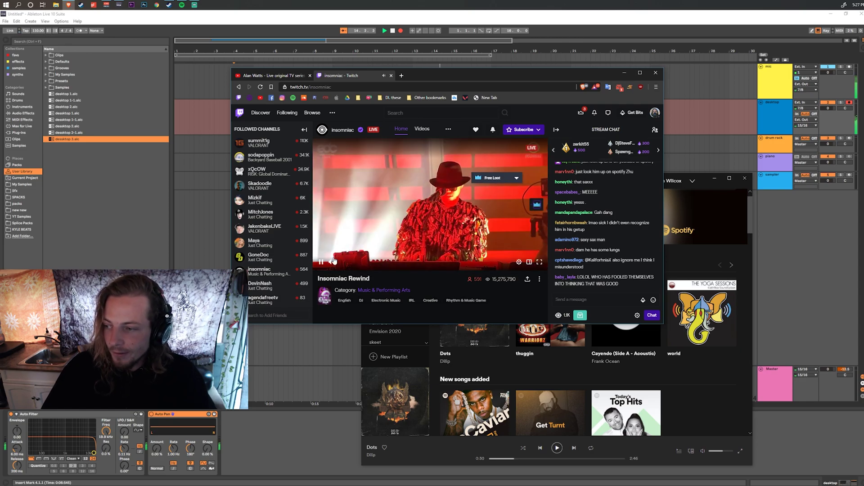
Pause the Twitch stream and stop Ableton's recording
click(324, 262)
click(713, 141)
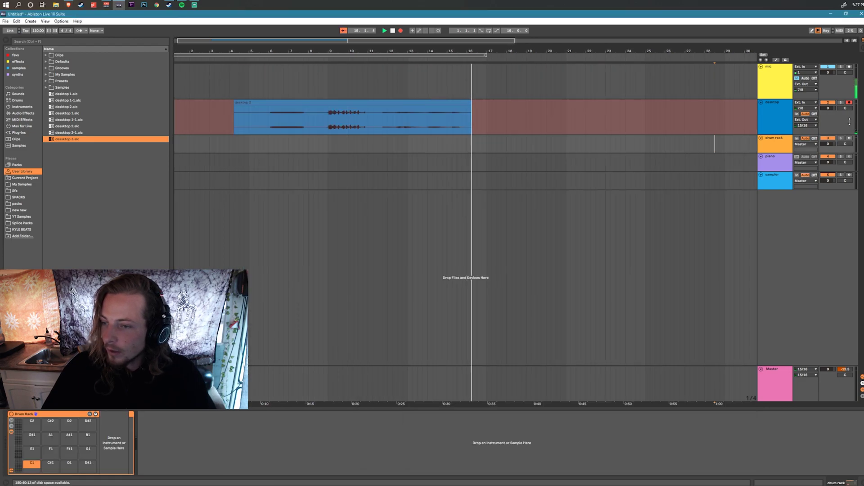
key(space)
Audition the recorded desktop clip from 9.3.1, 6.3.1 and 10.2.1
click(382, 119)
key(space)
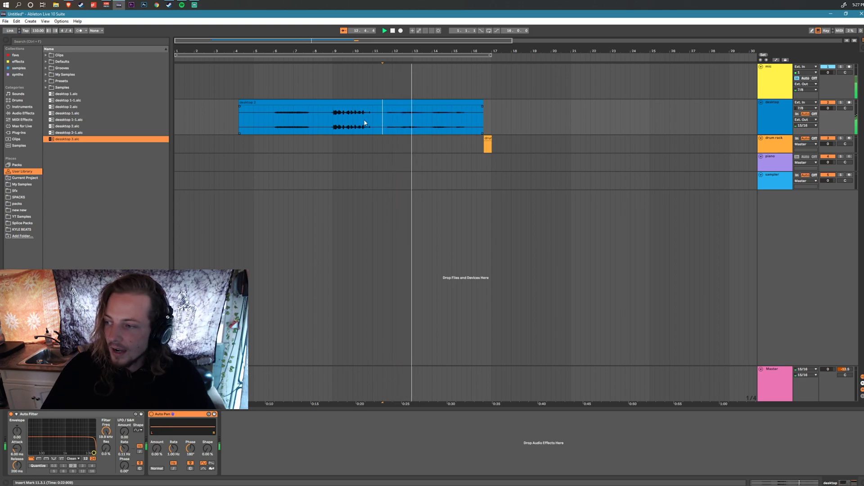
click(343, 121)
key(space)
key(space)
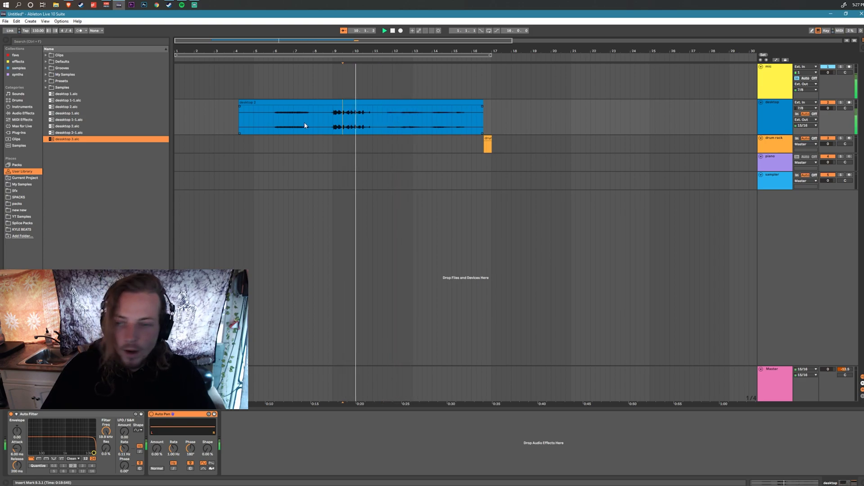
click(284, 121)
key(space)
key(space)
click(358, 116)
click(784, 76)
key(Down)
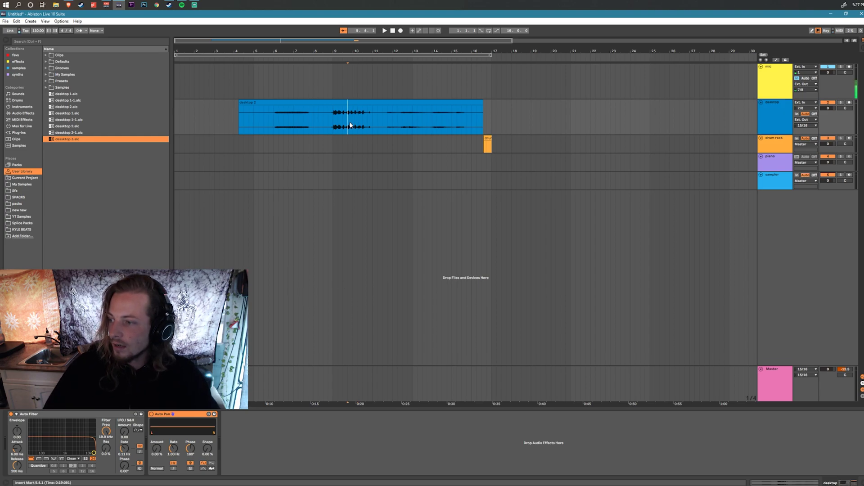
key(space)
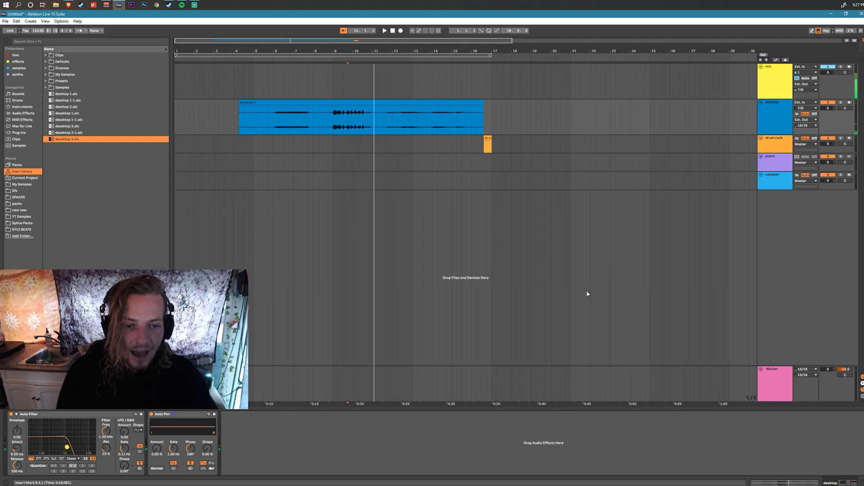
Delete the recorded desktop 2 clip and the small drum rack clip
click(365, 101)
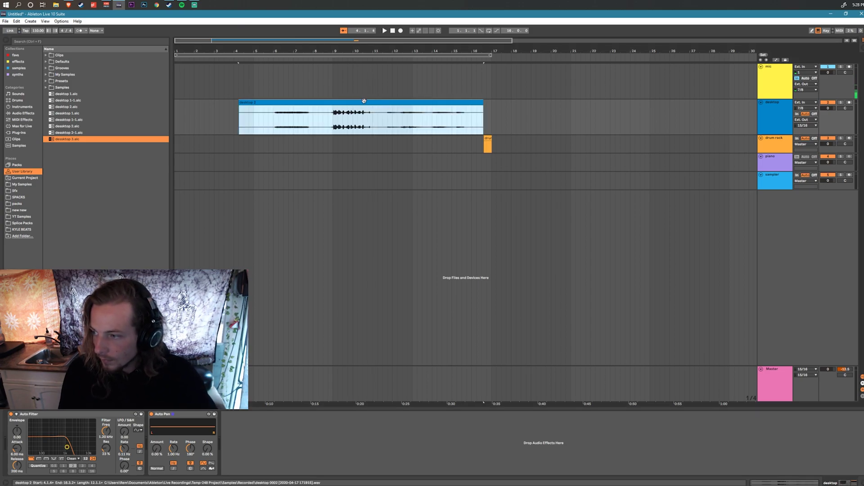
key(Delete)
click(487, 140)
key(Delete)
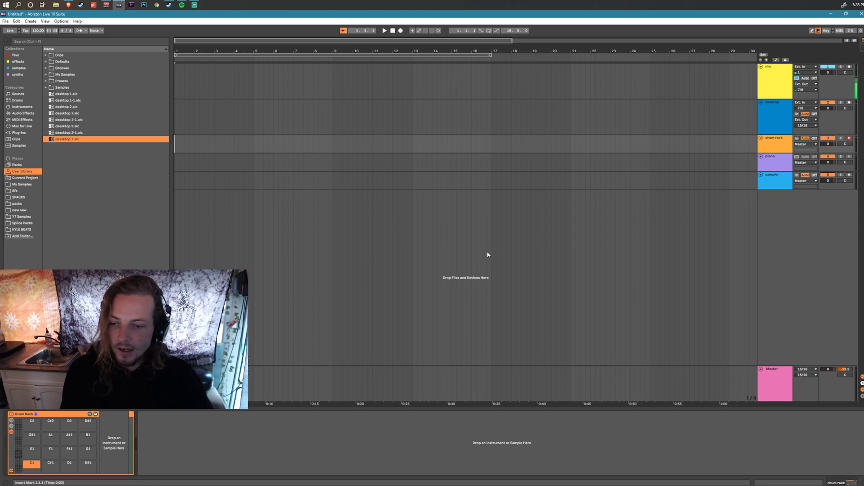
Bring up the Voicemeeter Banana mixer and briefly check Streamlabs OBS before minimizing it
click(107, 5)
click(195, 5)
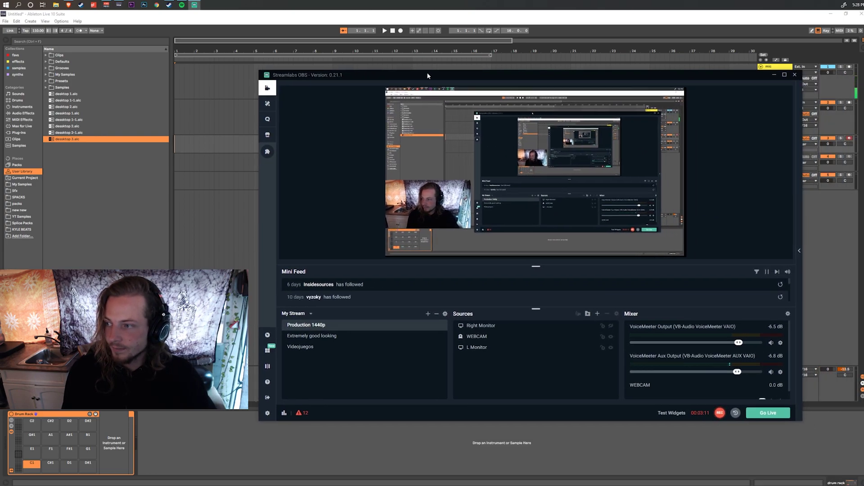
click(194, 5)
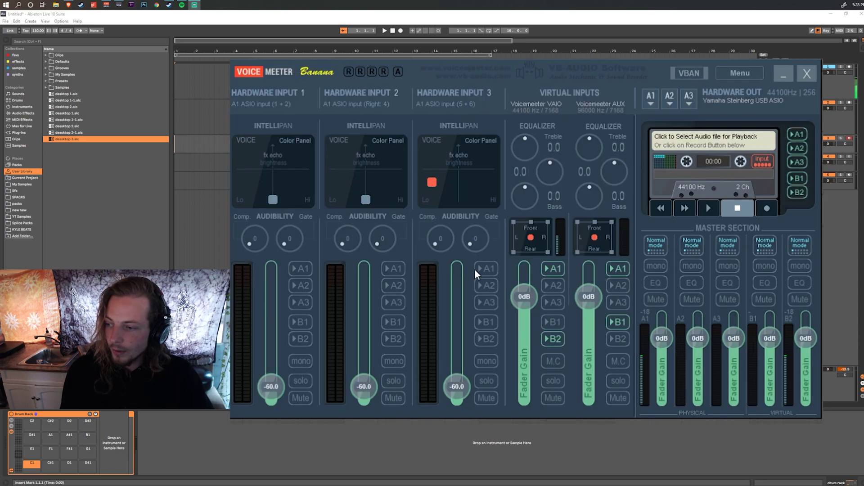
click(486, 269)
click(487, 269)
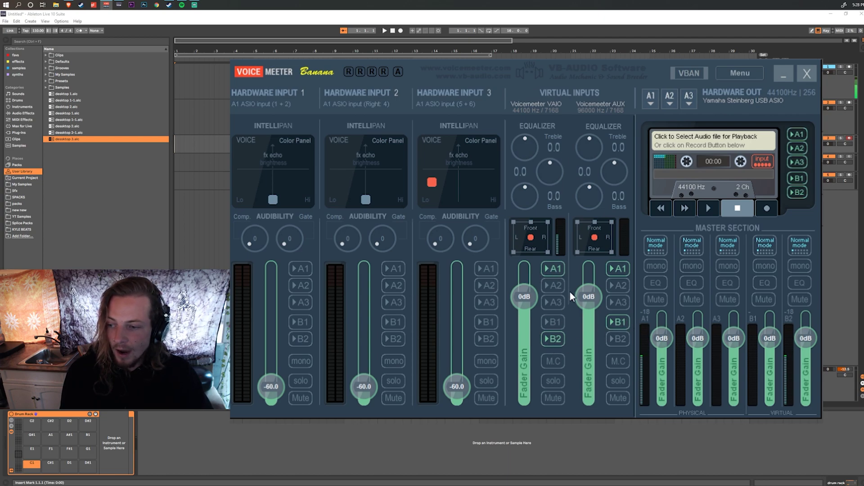
click(557, 269)
click(649, 100)
click(631, 82)
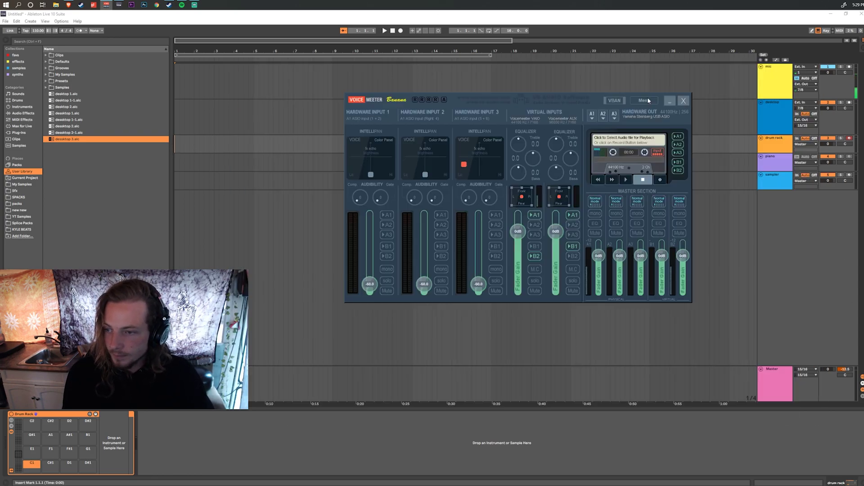
click(647, 97)
Open Voicemeeter's System settings and review the Yamaha driver buffer size options
click(690, 244)
drag(716, 103, 592, 75)
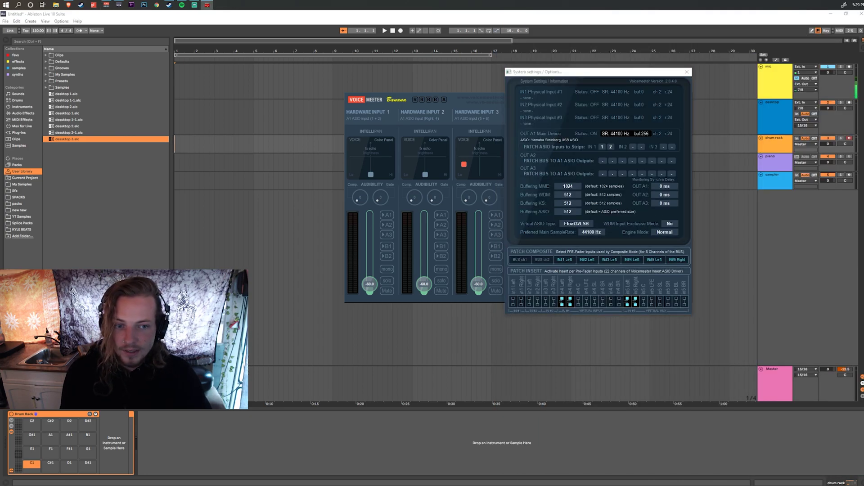
drag(597, 254, 451, 101)
click(451, 141)
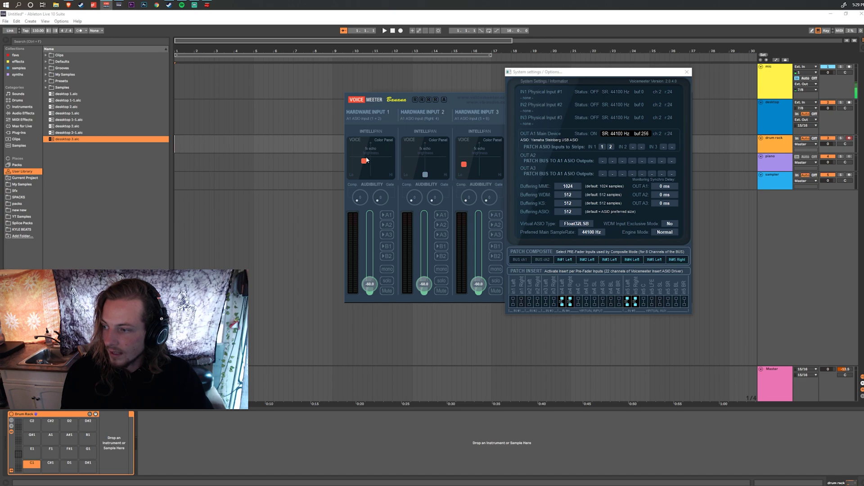
double_click(365, 161)
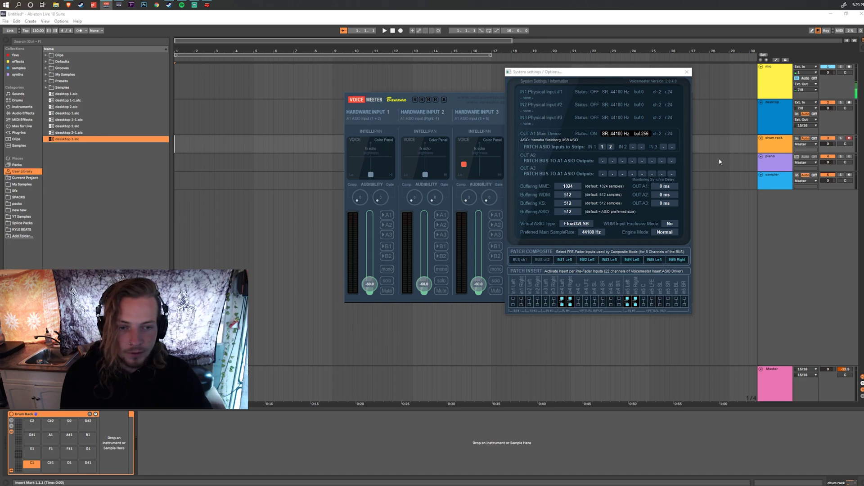
Expand the System settings to full height to review Patch Insert, then open Ableton's Options menu
drag(589, 75, 640, 68)
key(super+shift+Up)
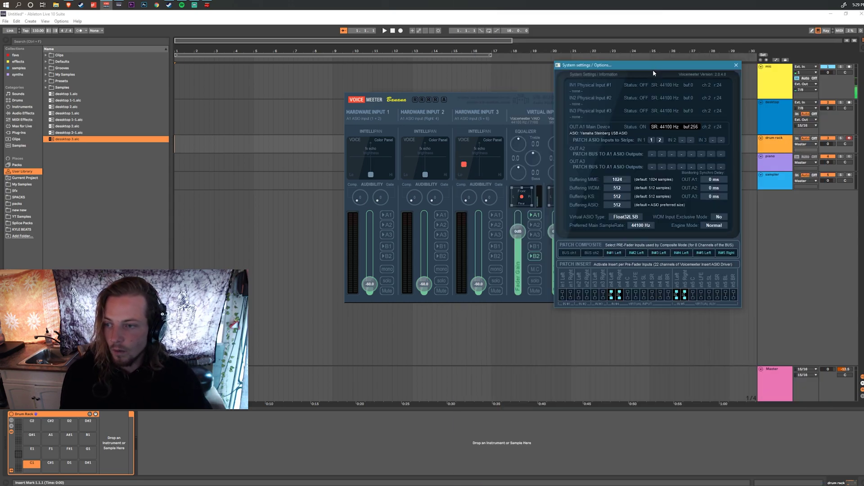
drag(653, 69, 672, 104)
click(61, 22)
Switch Ableton's audio device to Voicemeeter Insert Virtual ASIO and review its input and output configuration
click(83, 205)
click(526, 76)
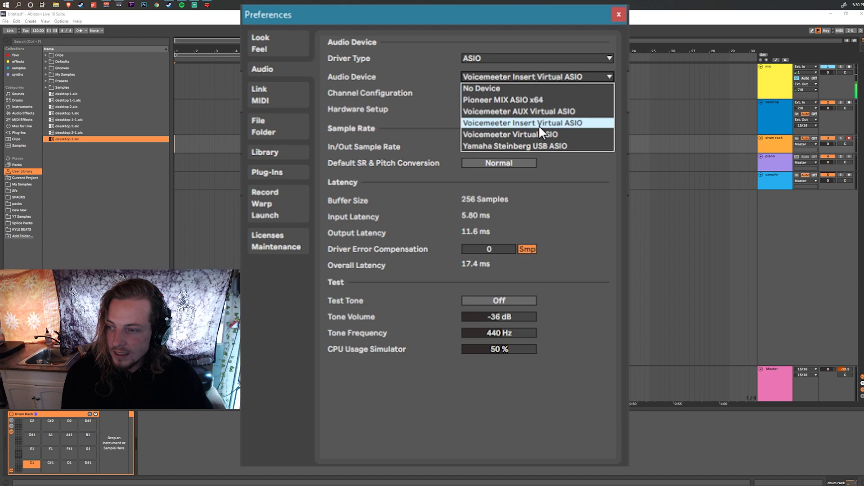
click(576, 125)
click(506, 92)
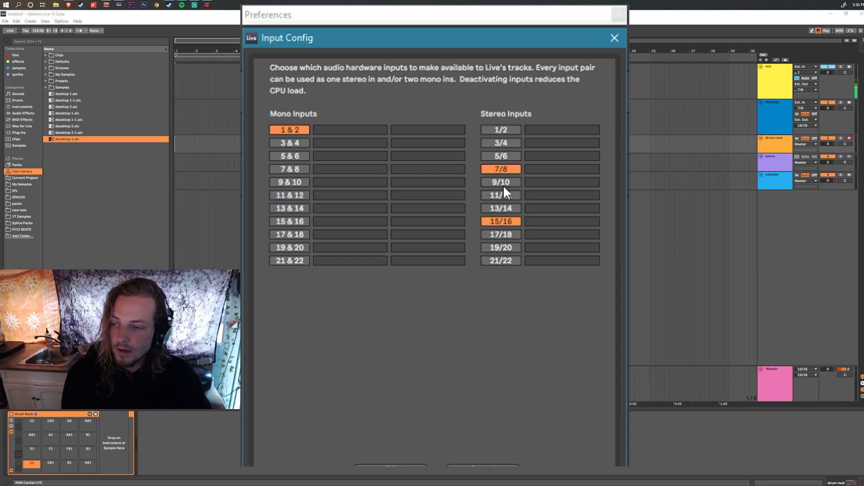
click(614, 39)
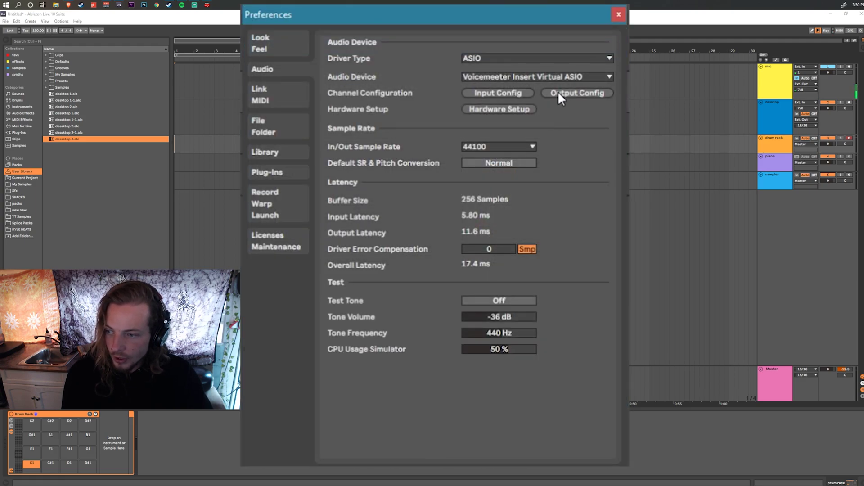
click(558, 91)
click(618, 36)
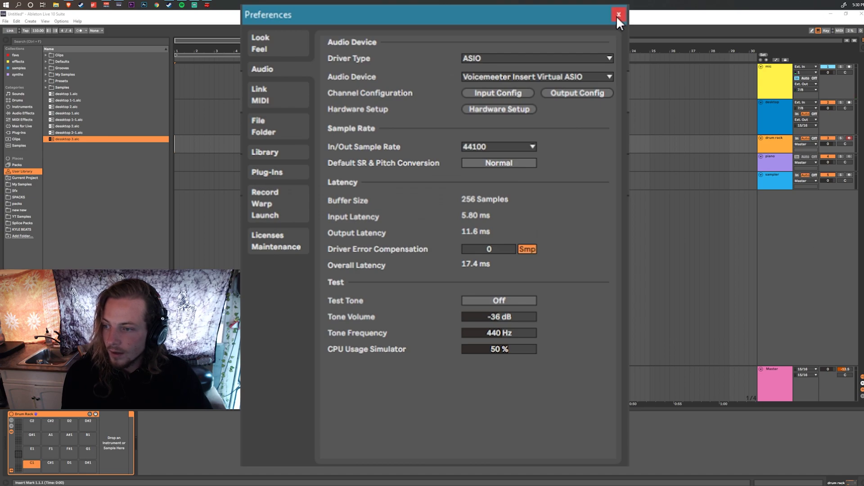
click(792, 205)
click(573, 109)
right_click(778, 221)
click(771, 220)
right_click(771, 214)
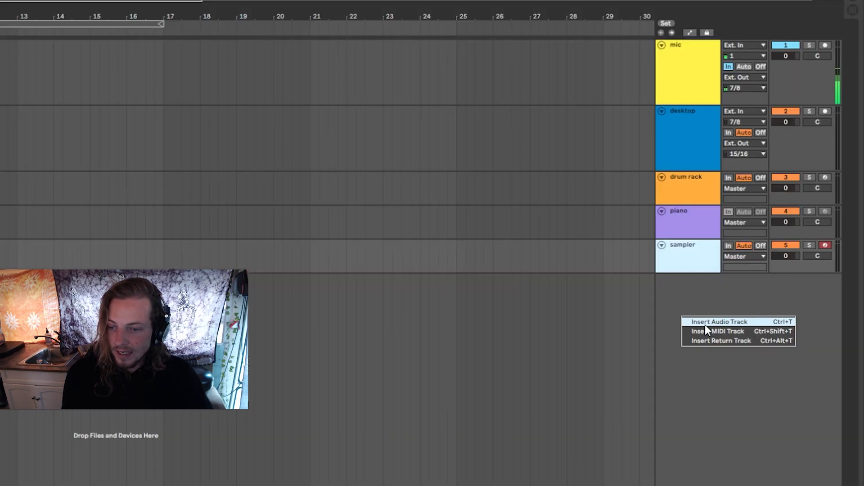
click(705, 326)
click(744, 310)
click(756, 318)
click(729, 300)
click(785, 46)
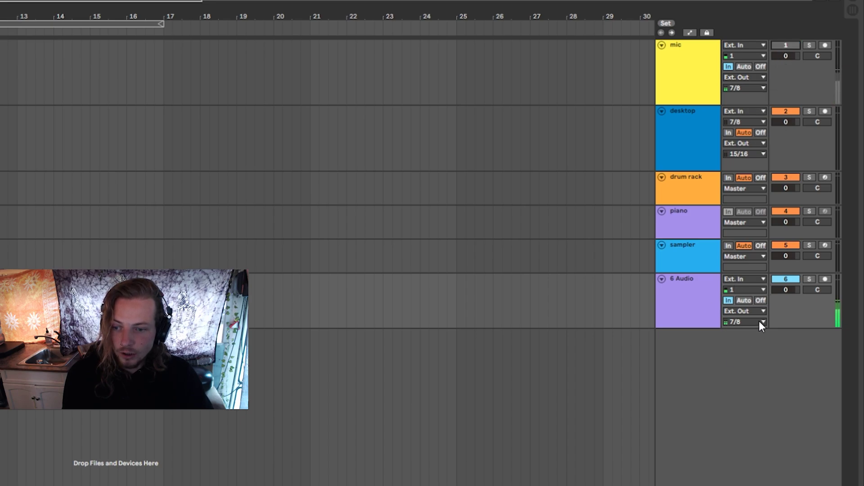
click(788, 46)
click(788, 278)
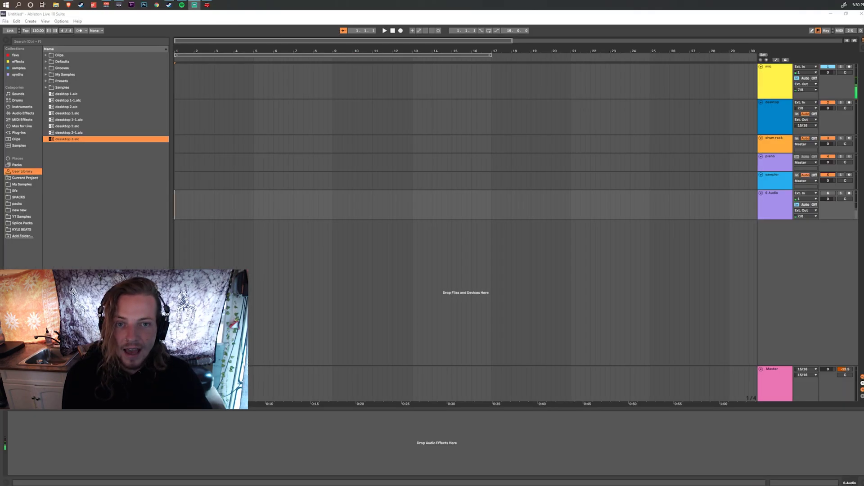
key(alt+Tab)
drag(369, 77, 375, 46)
click(788, 46)
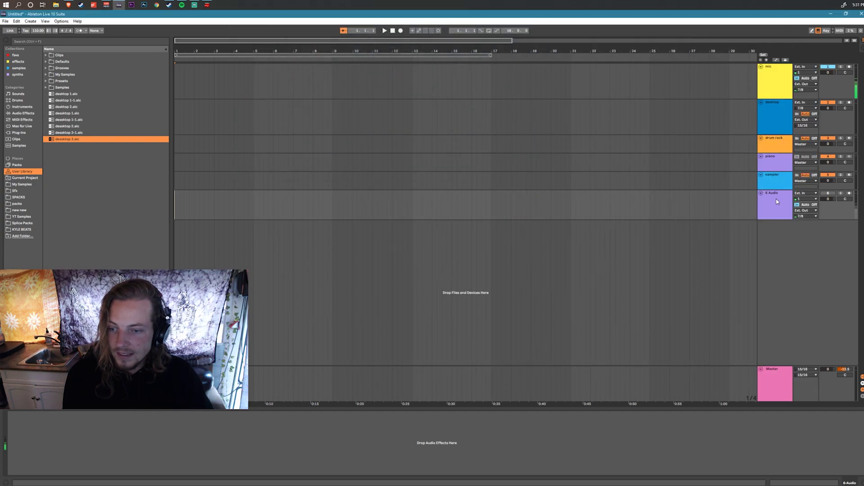
Insert a new audio track after 6 Audio with its input set to 7/8
click(775, 210)
right_click(769, 239)
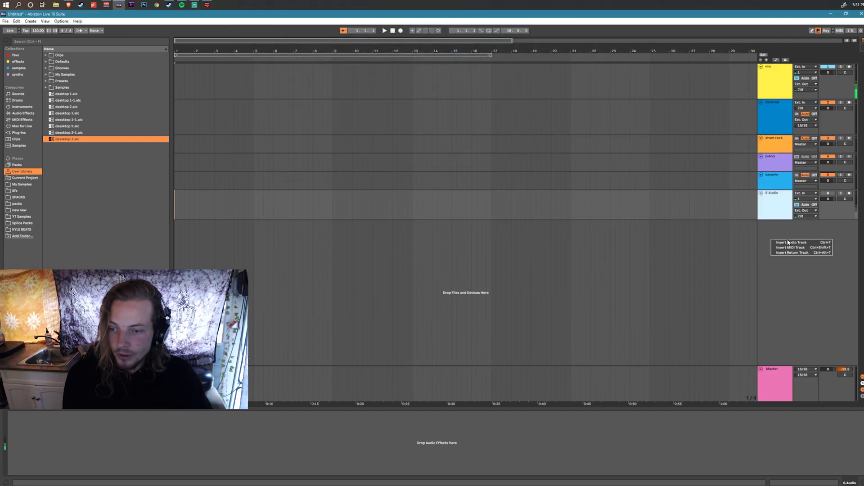
key(Escape)
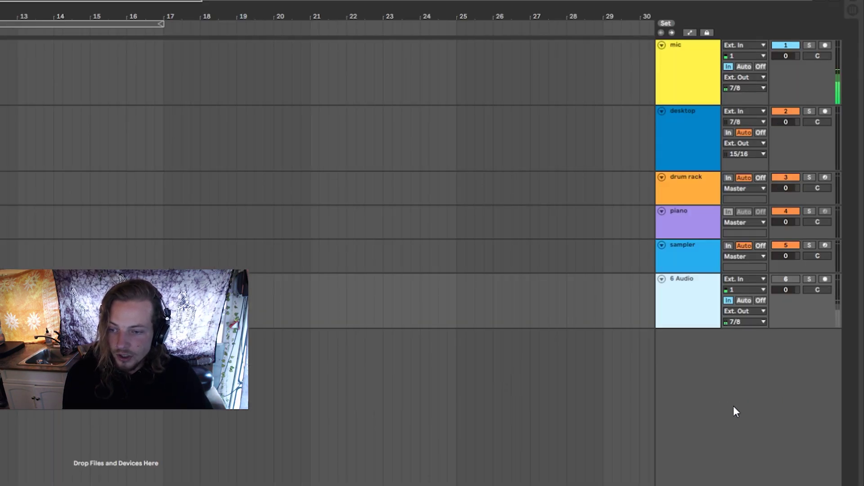
key(ctrl+t)
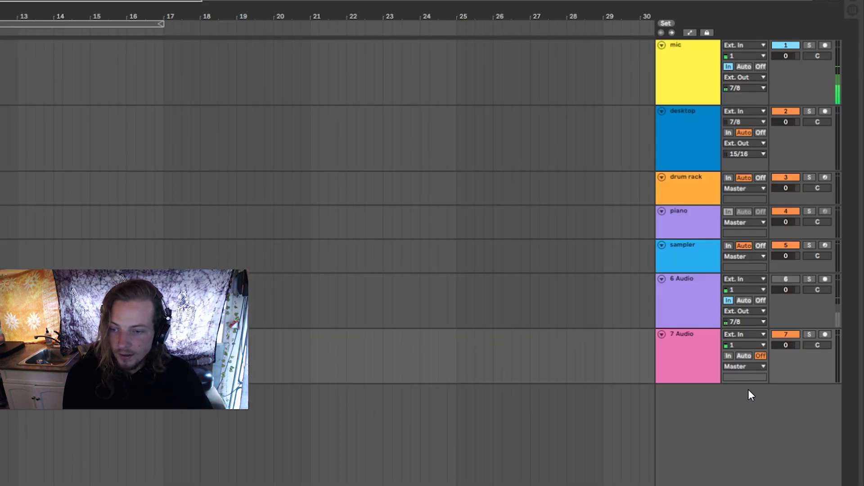
click(748, 345)
click(741, 354)
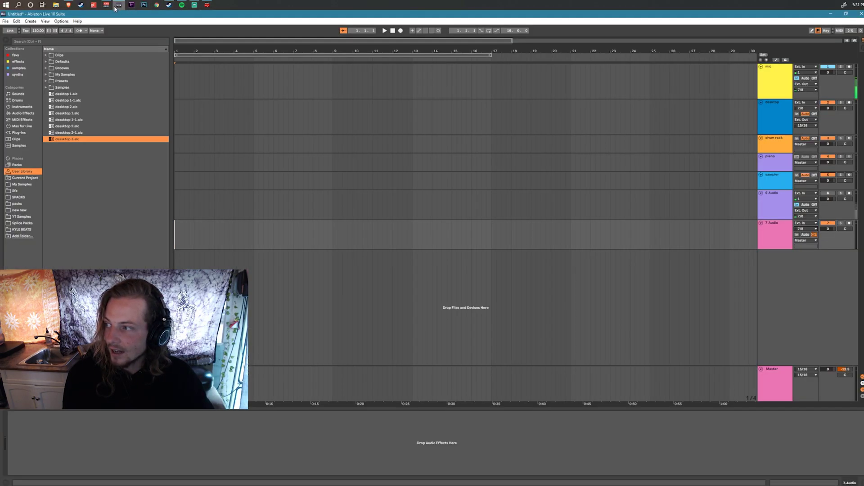
In Voicemeeter, send the first virtual input to bus B2
key(alt+Tab)
drag(696, 104, 806, 70)
click(532, 257)
click(531, 330)
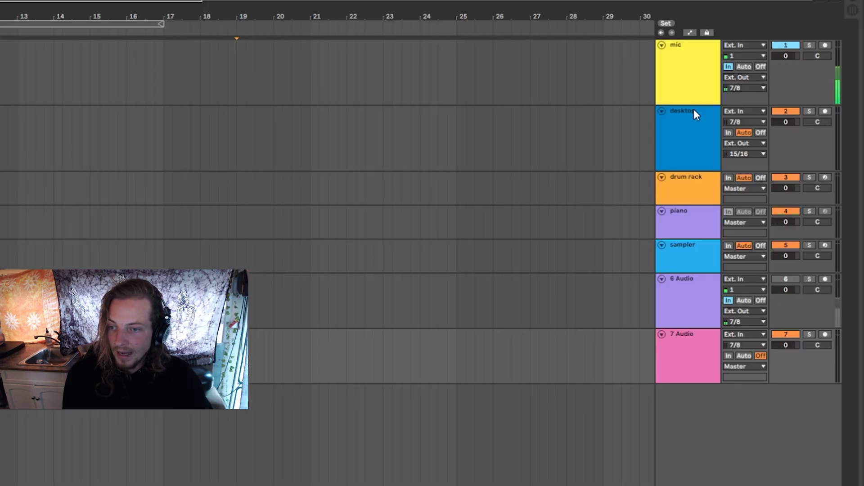
Keep the desktop track's input at 7/8 and set its monitoring to In
click(693, 115)
click(740, 122)
click(732, 132)
click(729, 132)
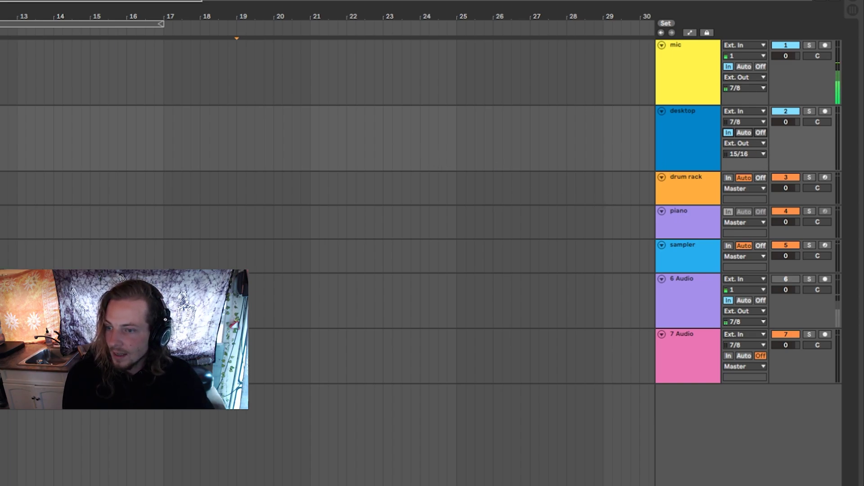
Route 7 Audio's output to Ext. Out channels 15/16
click(746, 367)
click(747, 377)
click(747, 378)
click(749, 412)
Start playback with the Auto Pan effect switched off, then bring up Streamlabs OBS
click(181, 5)
click(827, 229)
key(space)
click(152, 414)
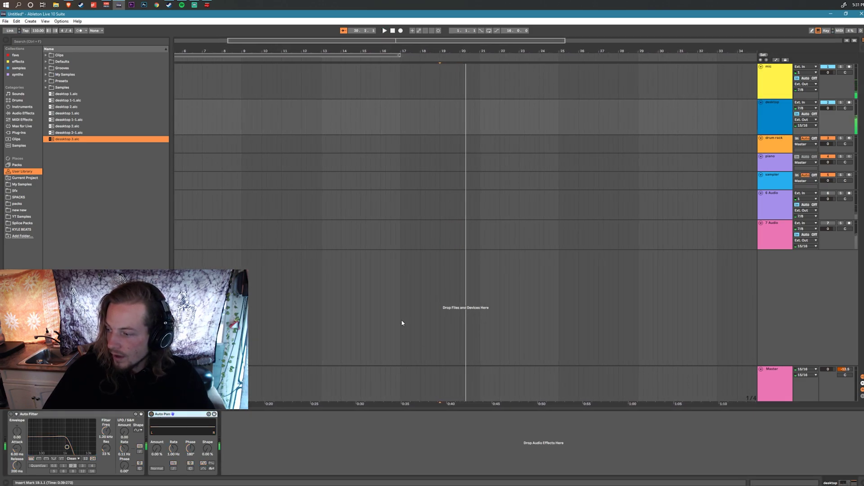
click(183, 5)
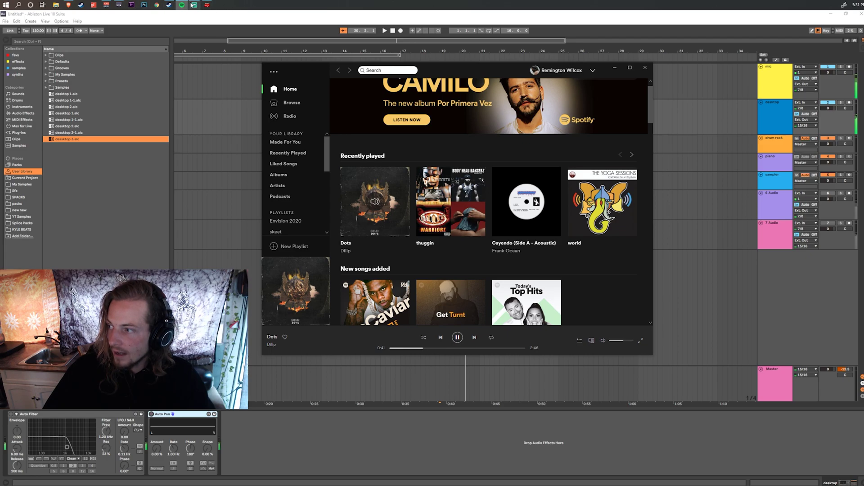
click(194, 5)
Fine-tune the VoiceMeeter Output fader in OBS and shift OBS left to uncover Ableton
drag(753, 317, 670, 314)
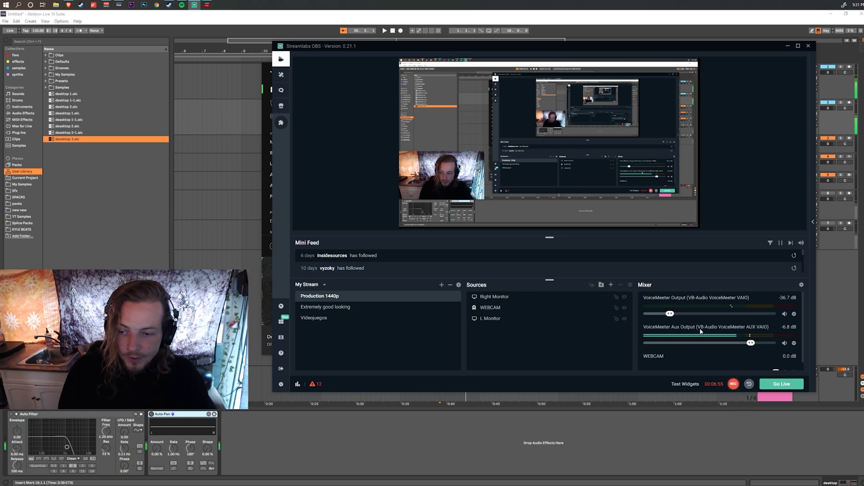
drag(679, 319, 752, 315)
drag(714, 46, 629, 46)
Send the mic track to channels 15/16 and lower VoiceMeeter Output to about -16 dB
click(808, 90)
click(810, 98)
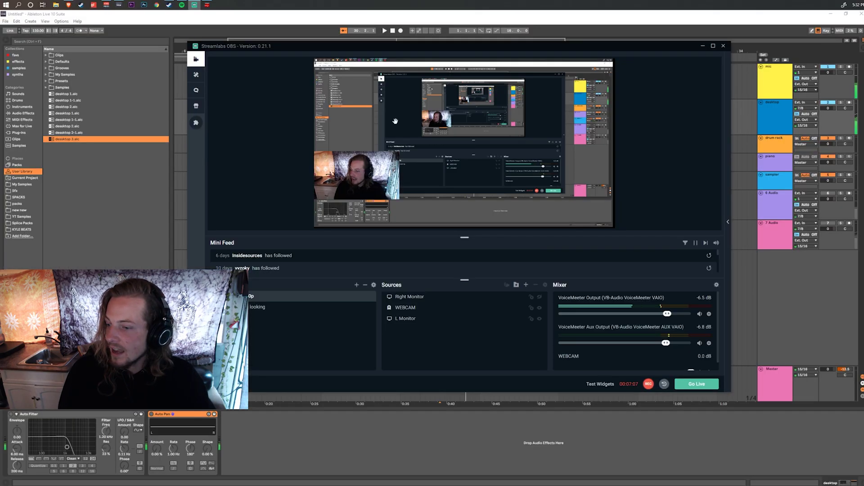
mouse_move(666, 313)
mouse_down()
mouse_move(611, 319)
mouse_move(665, 318)
mouse_up()
click(809, 91)
click(806, 100)
Cycle between Streamlabs OBS, the media player and Ableton
click(194, 5)
key(alt+Tab)
click(193, 5)
key(alt+Tab)
Add 8-Bounce Chords 1 from My Samples to the arrangement and play it
click(45, 74)
drag(77, 88, 177, 263)
key(space)
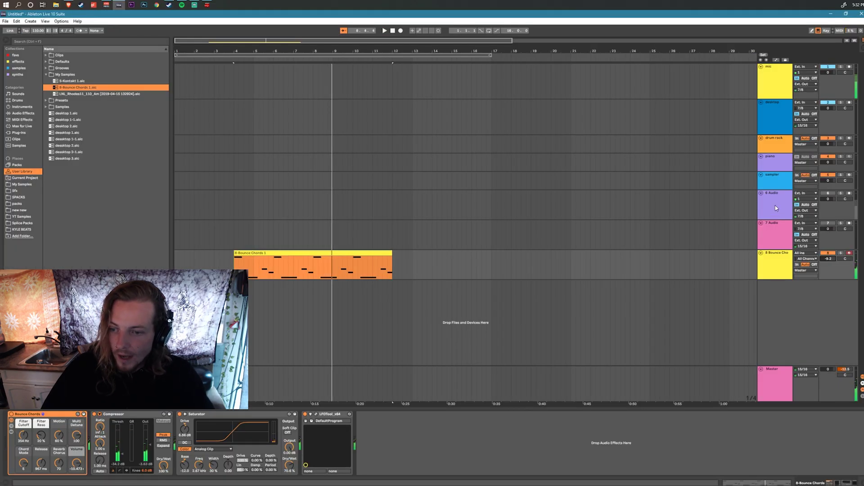
Route the desktop track to Master and pick Endless Smile 64 from the effects collection
click(806, 120)
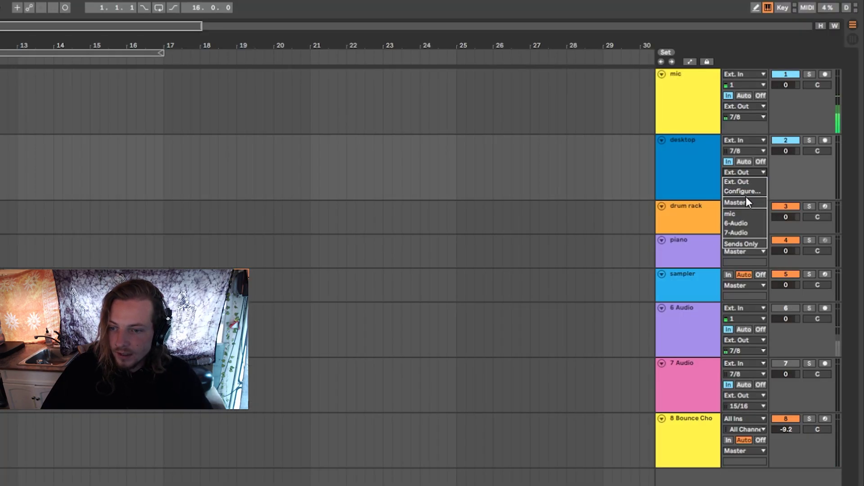
click(696, 177)
click(775, 118)
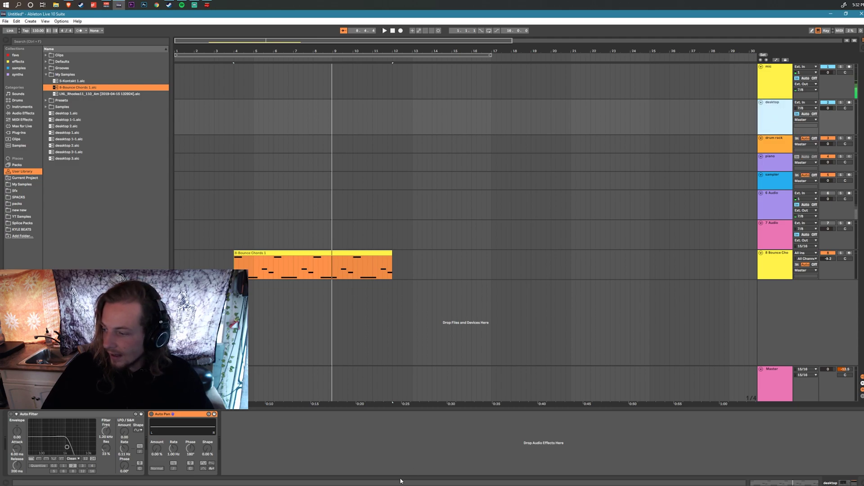
click(768, 386)
click(28, 61)
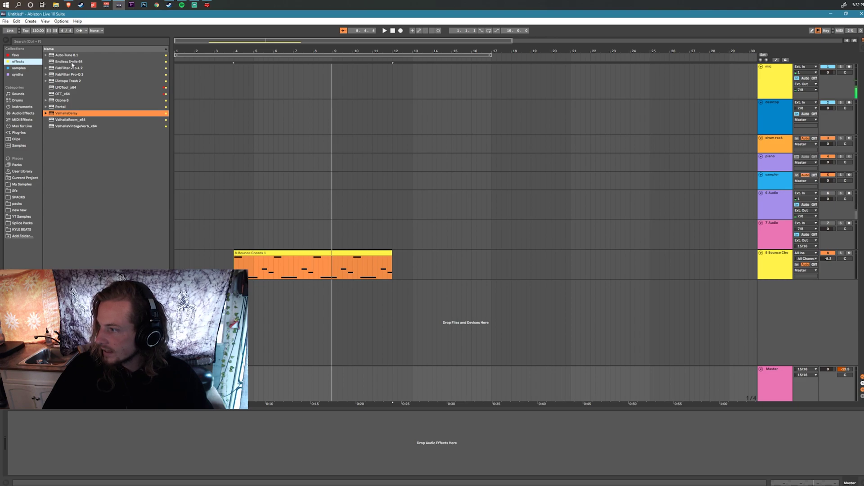
click(72, 62)
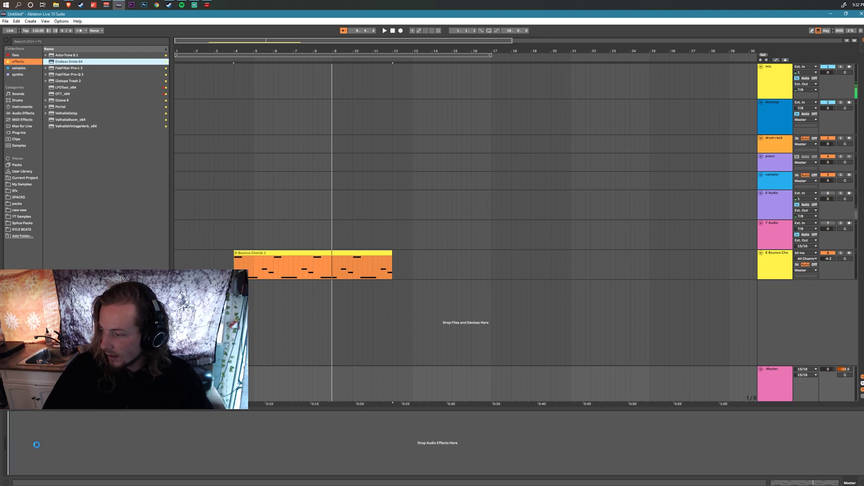
Set Endless Smile's intensity on the Master track to 110%
click(277, 272)
mouse_move(492, 293)
mouse_down()
mouse_move(500, 282)
mouse_move(490, 307)
mouse_up()
click(315, 265)
click(779, 104)
click(181, 5)
click(796, 104)
click(784, 375)
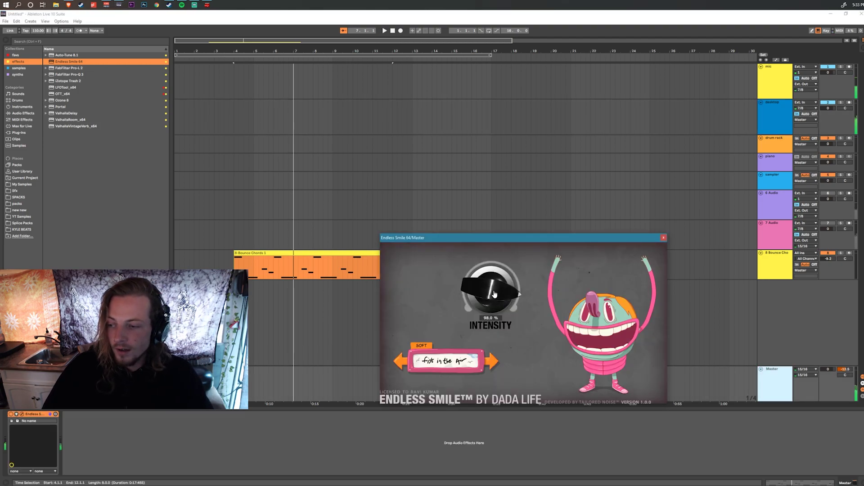
drag(494, 294, 498, 287)
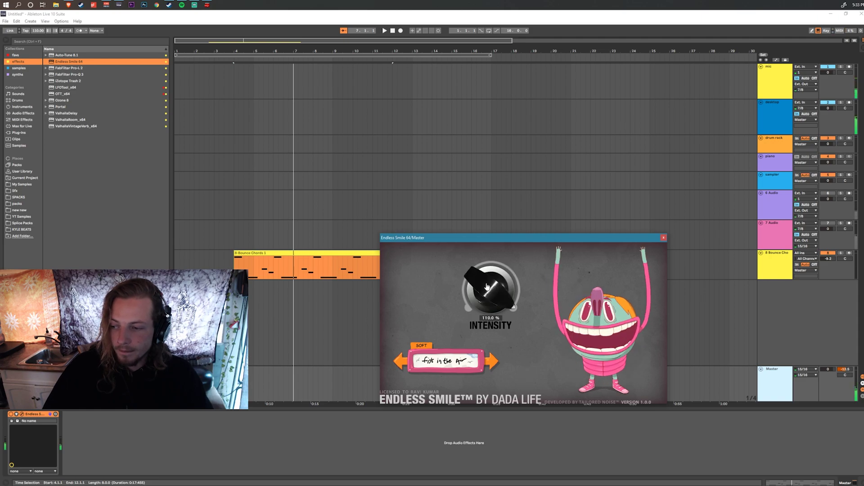
click(663, 237)
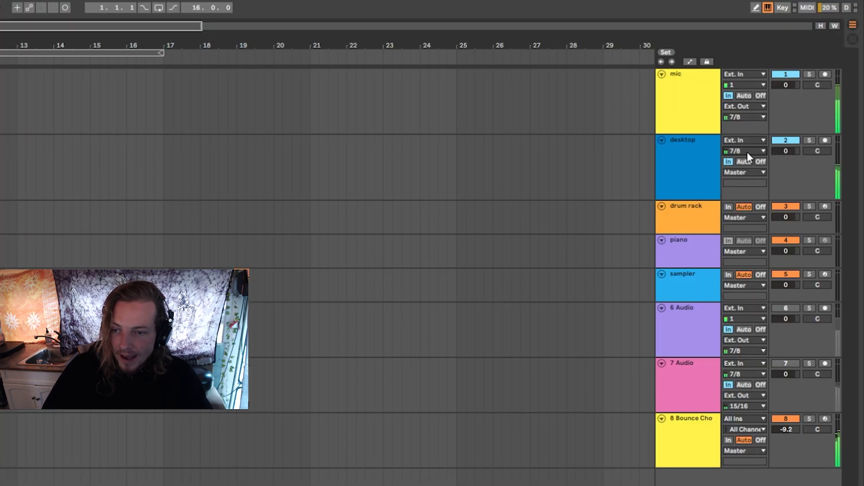
Route the desktop track's output back to Ext. Out channels 15/16
click(810, 120)
click(750, 176)
click(747, 185)
click(748, 202)
click(482, 54)
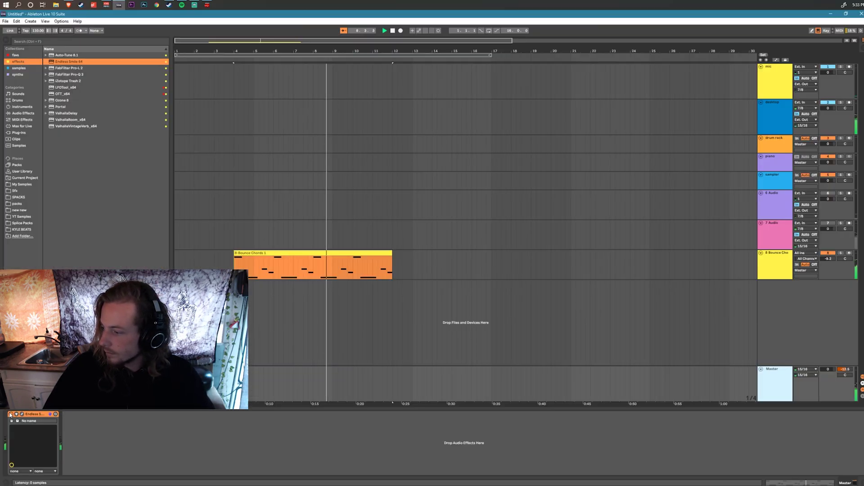
Stop playback and move the 8-Bounce Chords clip to start at bar 1
key(space)
key(space)
click(182, 4)
click(225, 180)
click(393, 32)
click(315, 253)
drag(328, 253, 303, 252)
Place the insert mark at 12.3.1 in the arrangement
click(472, 261)
click(261, 257)
click(400, 333)
In Windows Sound settings, use VoiceMeeter Aux Input as output and VoiceMeeter Aux Output as input
click(2, 3)
text(sound)
key(Return)
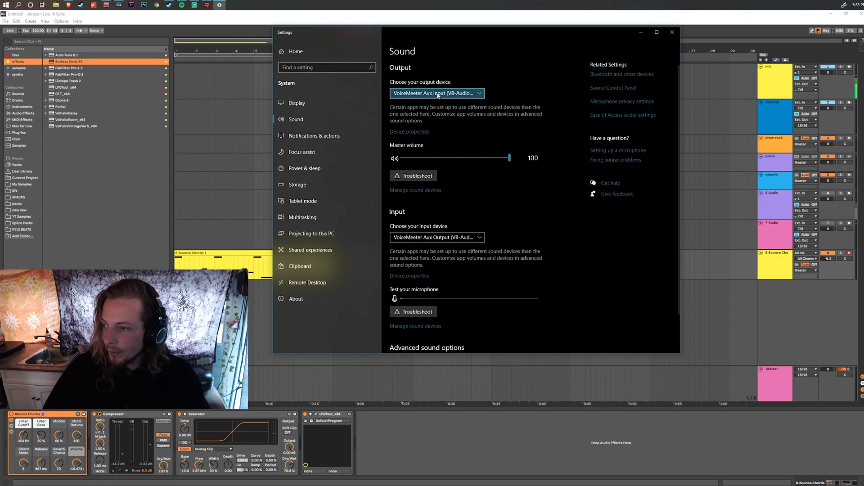
click(438, 94)
click(558, 129)
scroll(387, 376, down, 3)
click(387, 308)
click(424, 293)
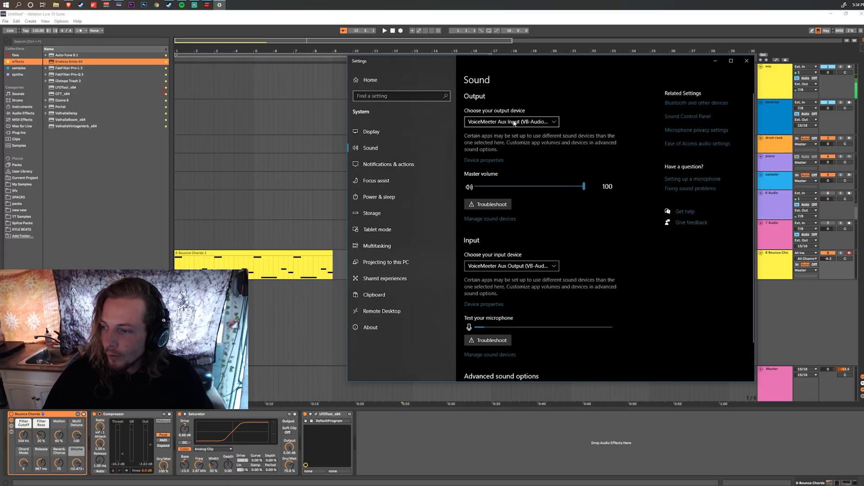
Minimize Settings and unsolo the desktop track in Ableton
click(714, 61)
click(181, 5)
click(106, 4)
click(820, 344)
click(841, 103)
Start playback, minimize Spotify and bring up Streamlabs OBS
key(space)
click(182, 5)
click(182, 5)
click(195, 6)
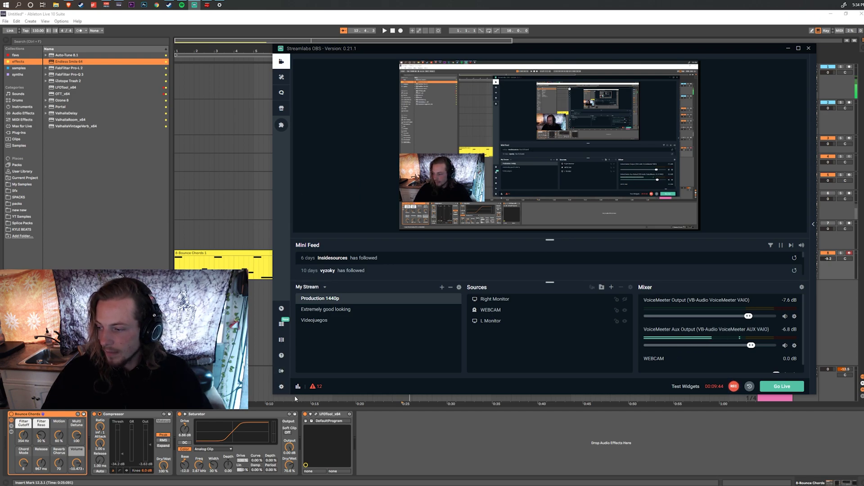
In Streamlabs OBS audio settings, assign VoiceMeeter Output to Mic/Aux 1 and VoiceMeeter Aux Output to Mic/Aux 2
click(281, 386)
drag(532, 89, 545, 59)
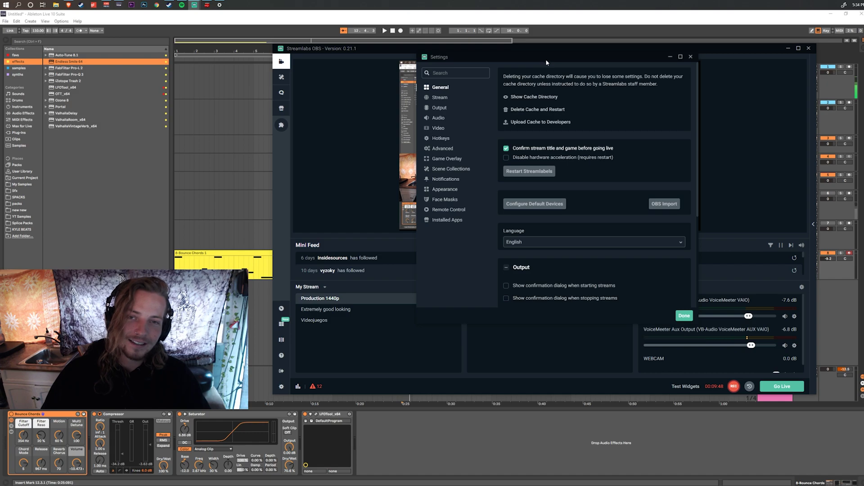
drag(462, 55, 460, 52)
click(440, 116)
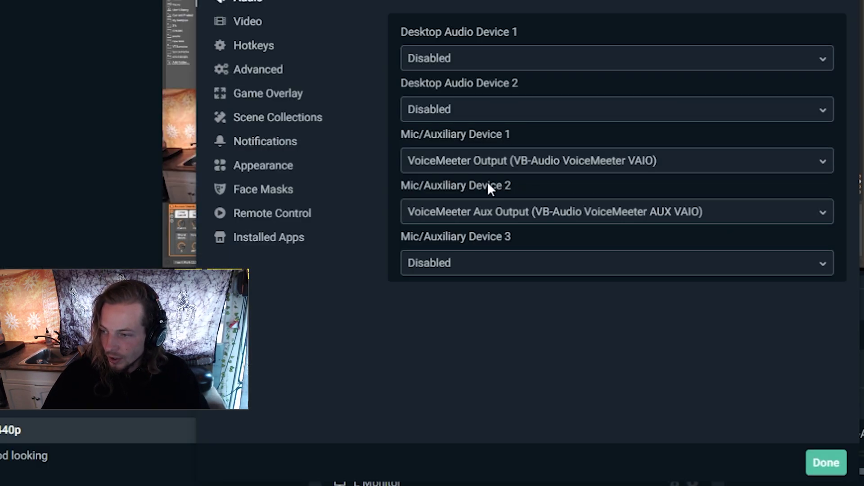
click(480, 167)
click(484, 237)
click(495, 213)
click(489, 315)
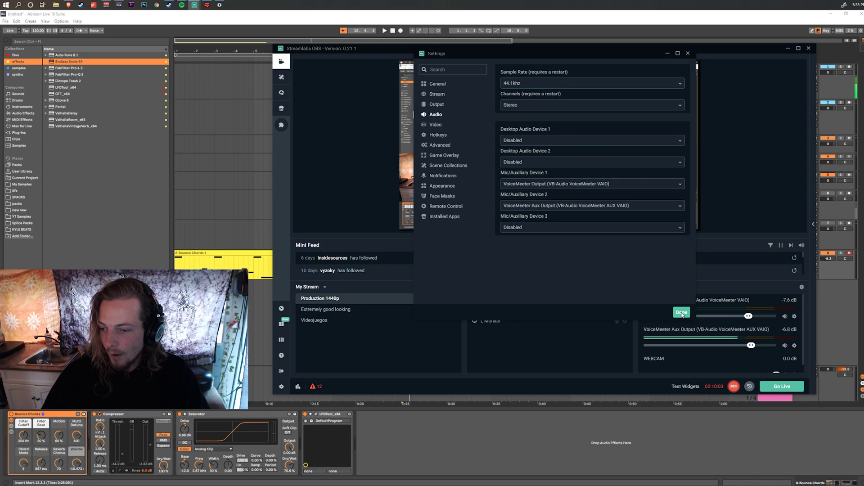
click(682, 312)
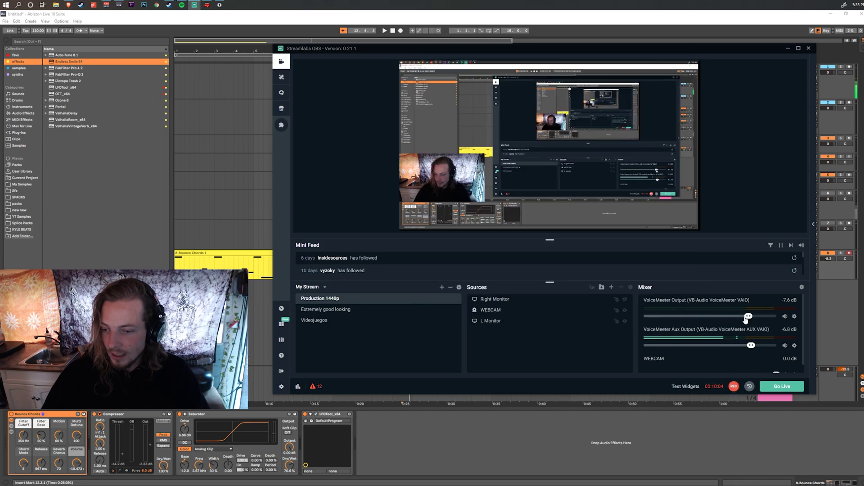
click(194, 5)
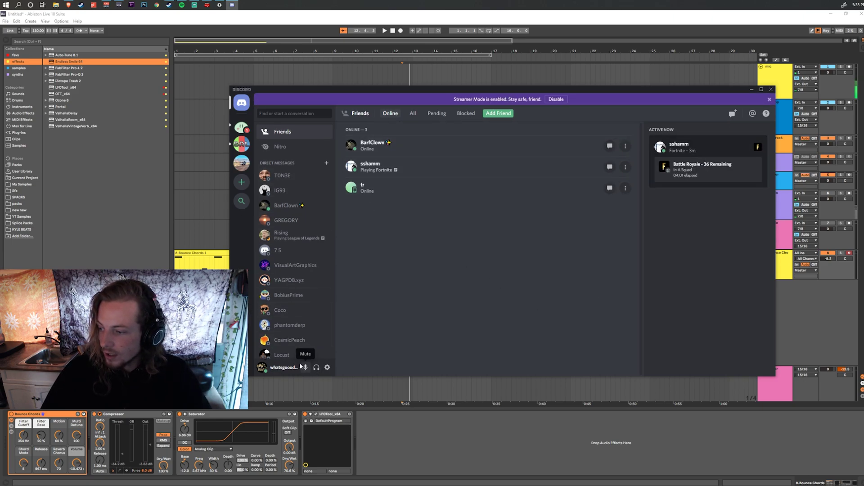
In Discord Voice & Video, choose VoiceMeeter Aux Output as input and keep output on Default
click(327, 367)
scroll(390, 253, down, 1)
click(372, 217)
click(471, 144)
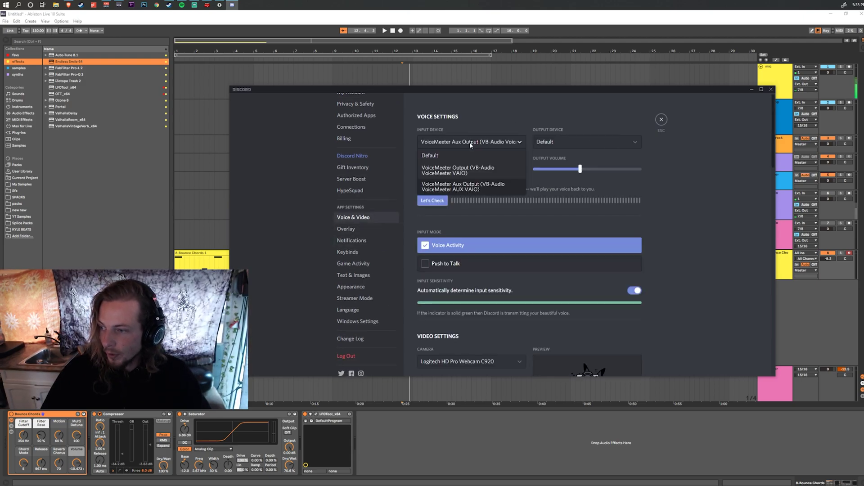
click(498, 190)
click(560, 142)
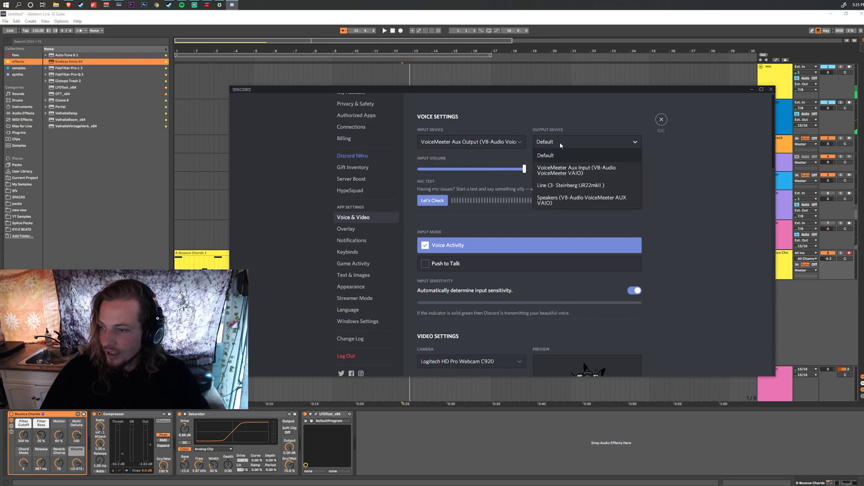
click(561, 158)
Review the devices in the classic Windows Sound control panel, then close it and Windows Settings
click(222, 4)
click(688, 116)
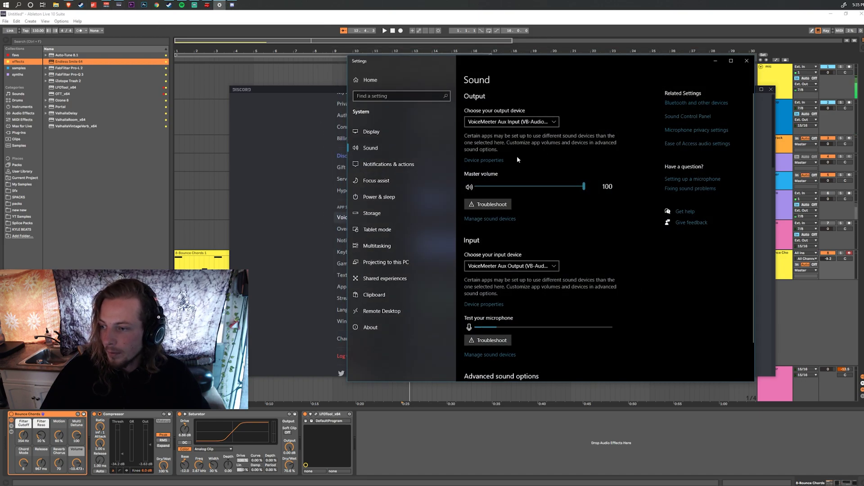
drag(724, 181, 486, 153)
scroll(565, 272, down, 4)
scroll(566, 235, up, 2)
scroll(566, 236, up, 2)
click(570, 154)
click(747, 61)
Confirm VoiceMeeter Aux Output as Discord's input device and reposition the Discord window
click(483, 140)
click(621, 121)
drag(689, 92, 665, 74)
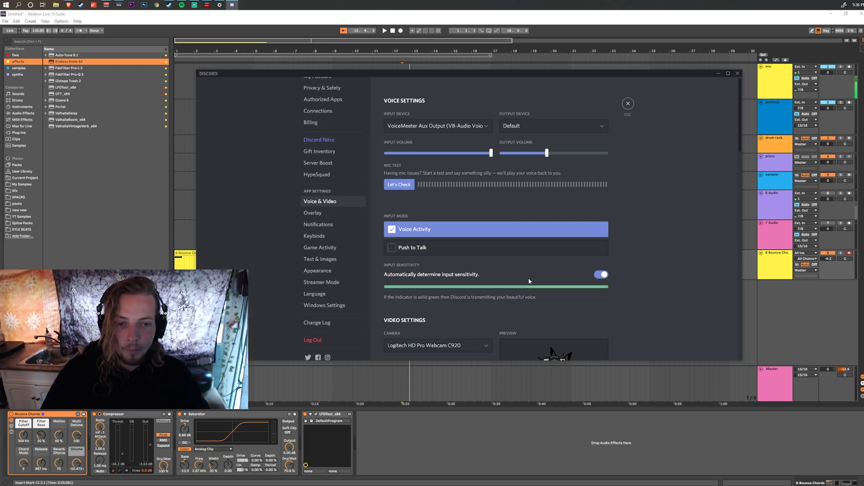
Back in Ableton, toggle the mic track's Auto-Tune effect on and off again
key(alt+Tab)
click(243, 415)
click(242, 415)
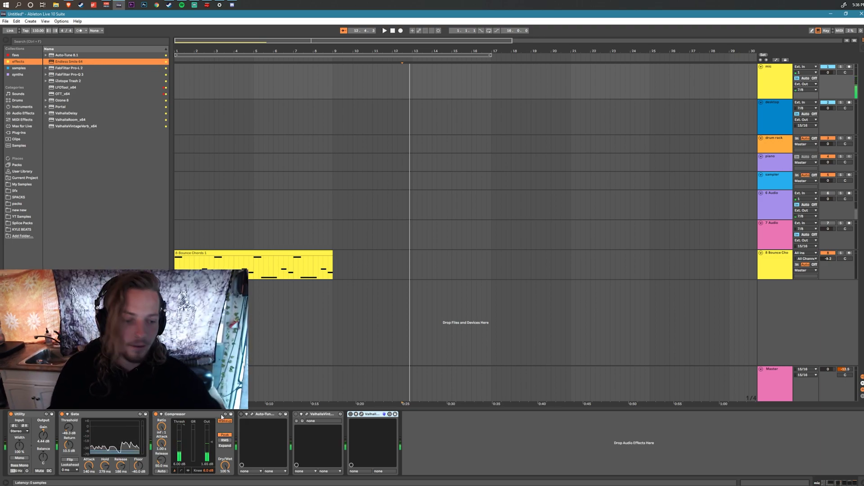